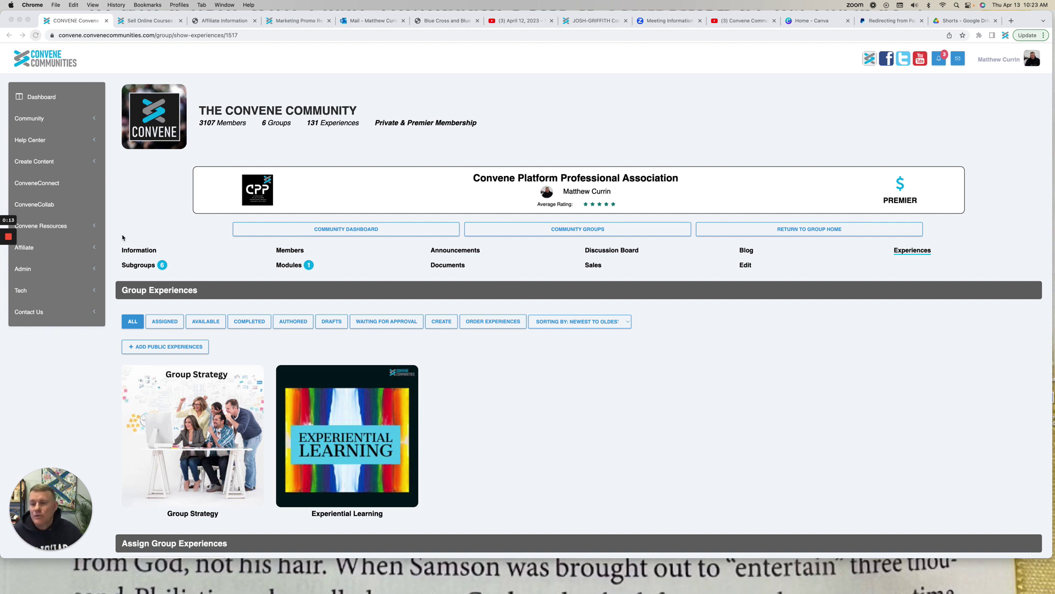
# Open the CPP group's Information page to view its description and banner.
pyautogui.click(137, 251)
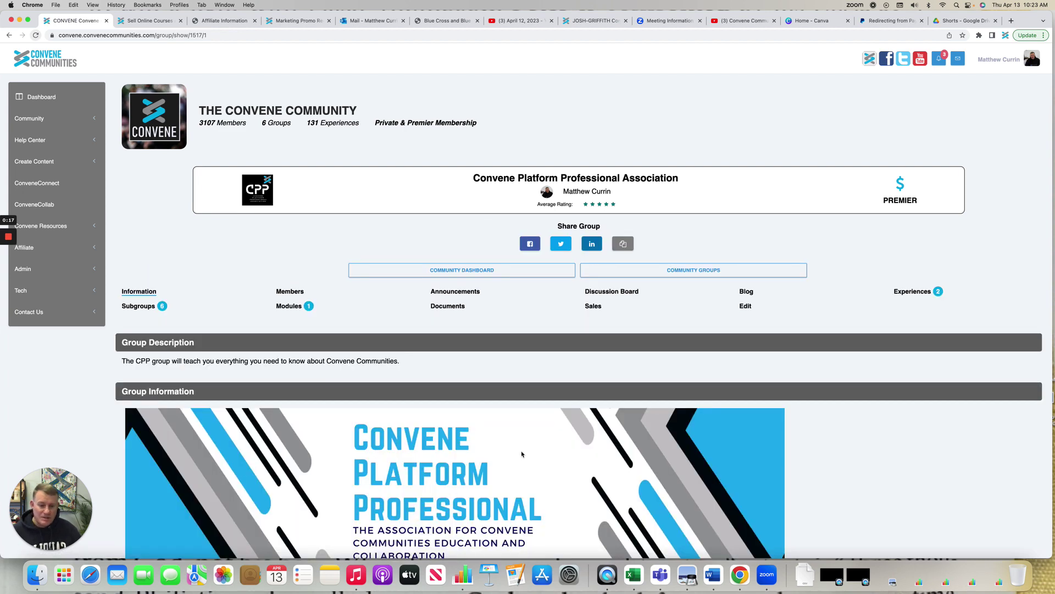
pyautogui.scroll(-3, 521, 453)
pyautogui.scroll(-4, 521, 450)
pyautogui.scroll(1, 521, 450)
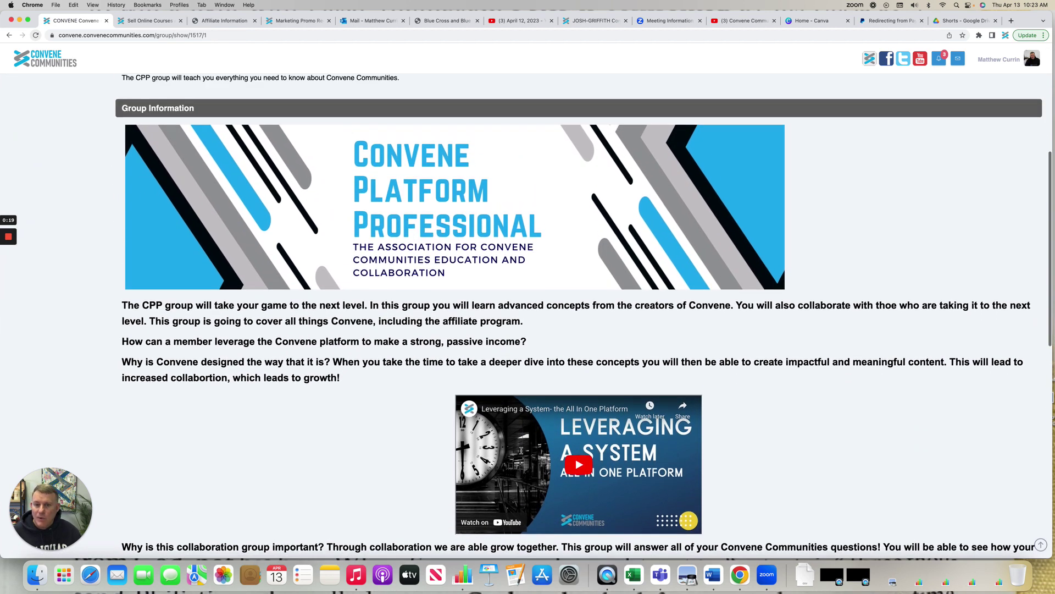
pyautogui.scroll(2, 522, 452)
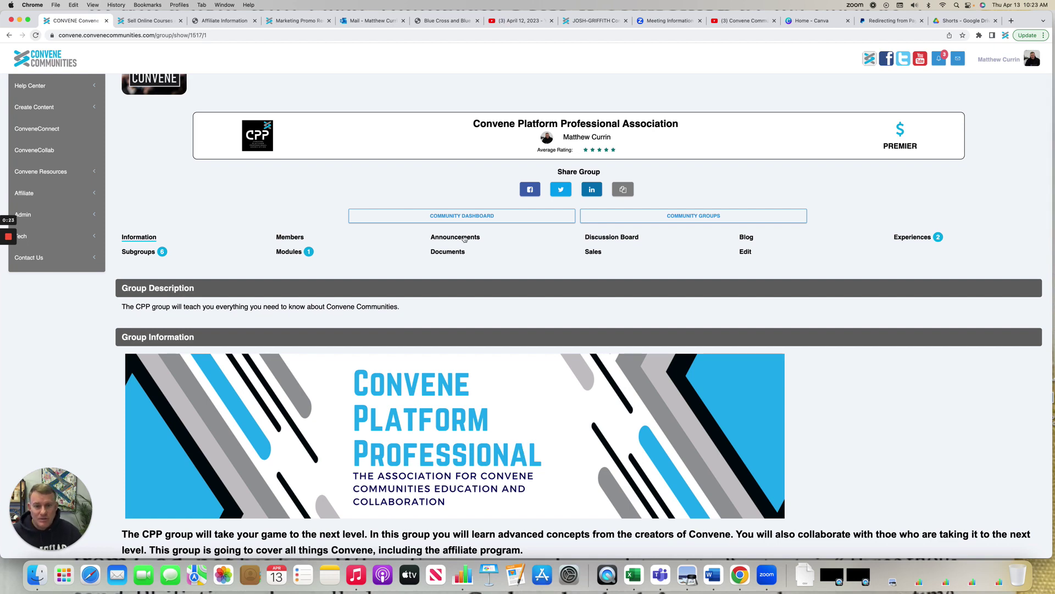
# Go to the Community Dashboard and browse the community-wide Experiences catalogue.
pyautogui.click(470, 217)
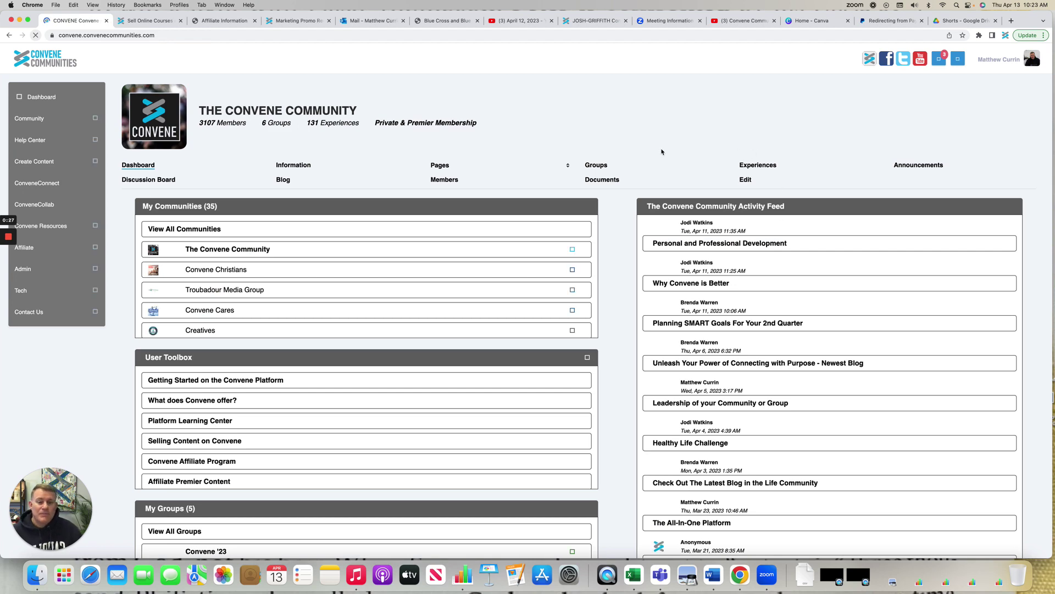
pyautogui.click(764, 167)
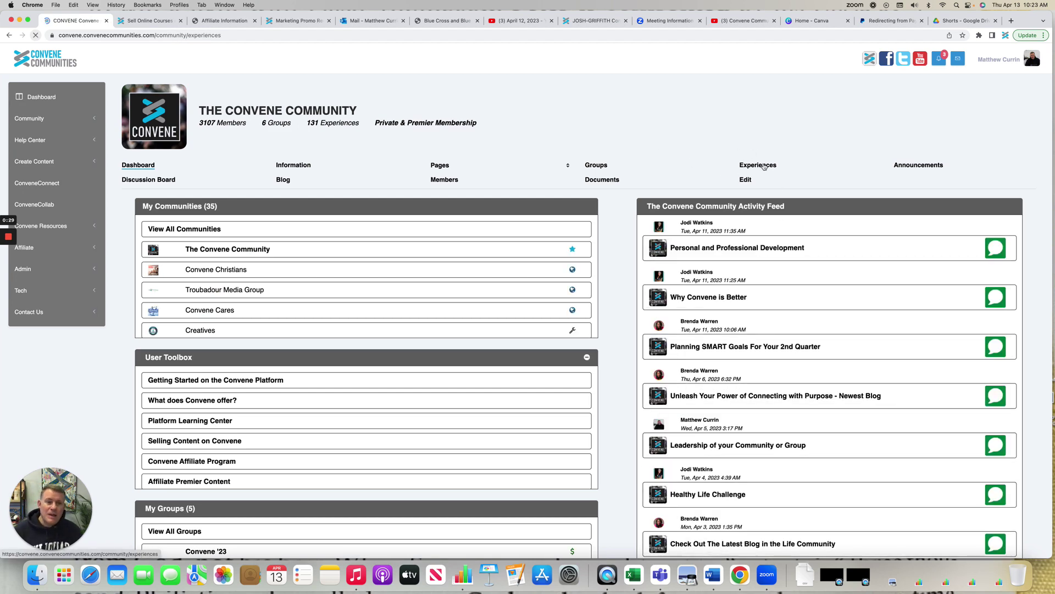
pyautogui.scroll(-1, 395, 440)
pyautogui.scroll(-2, 394, 441)
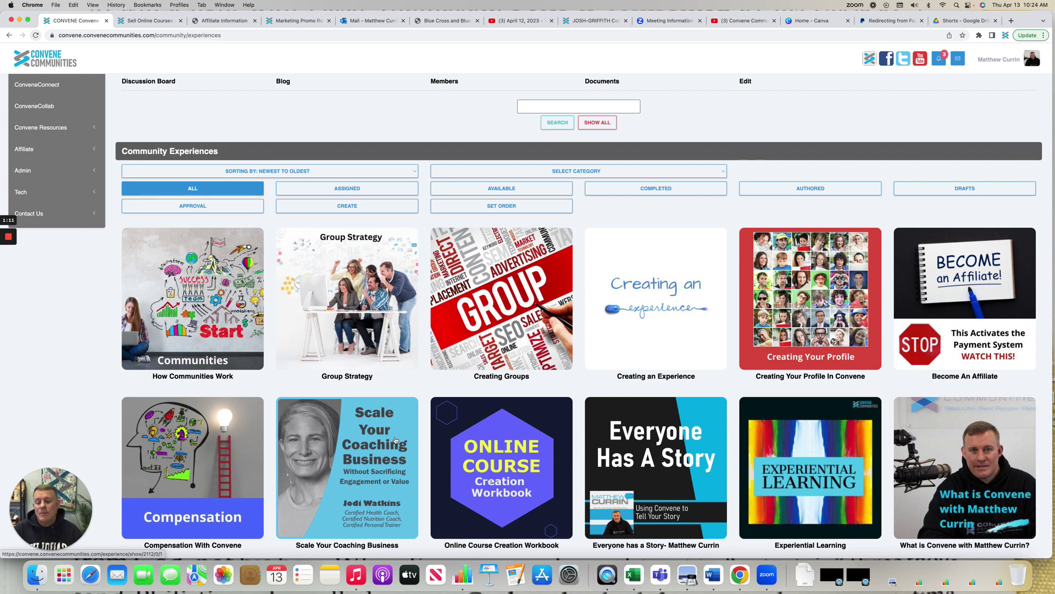
pyautogui.scroll(-2, 478, 383)
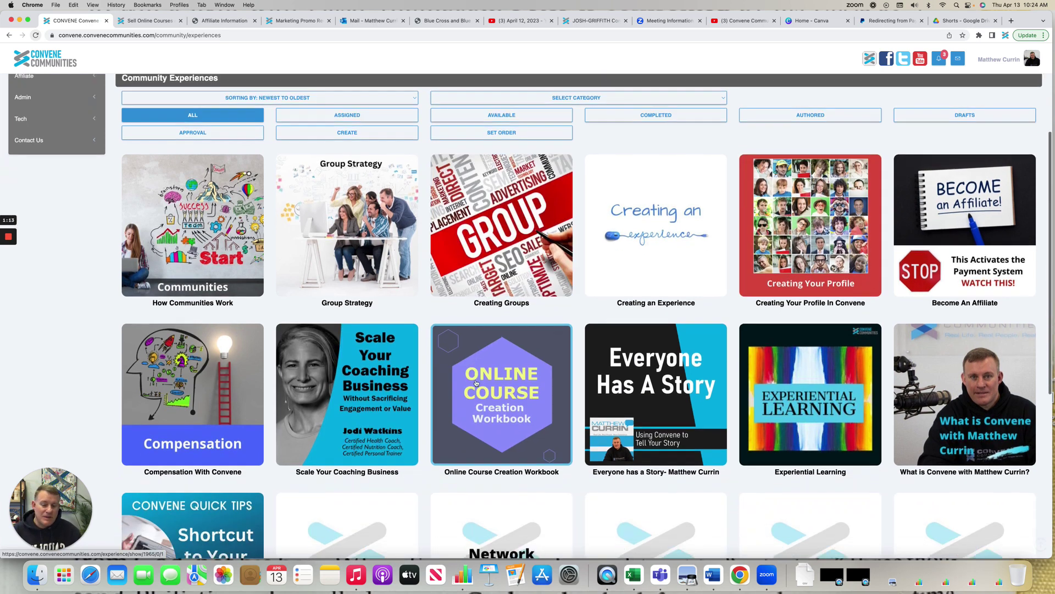
pyautogui.scroll(-5, 477, 383)
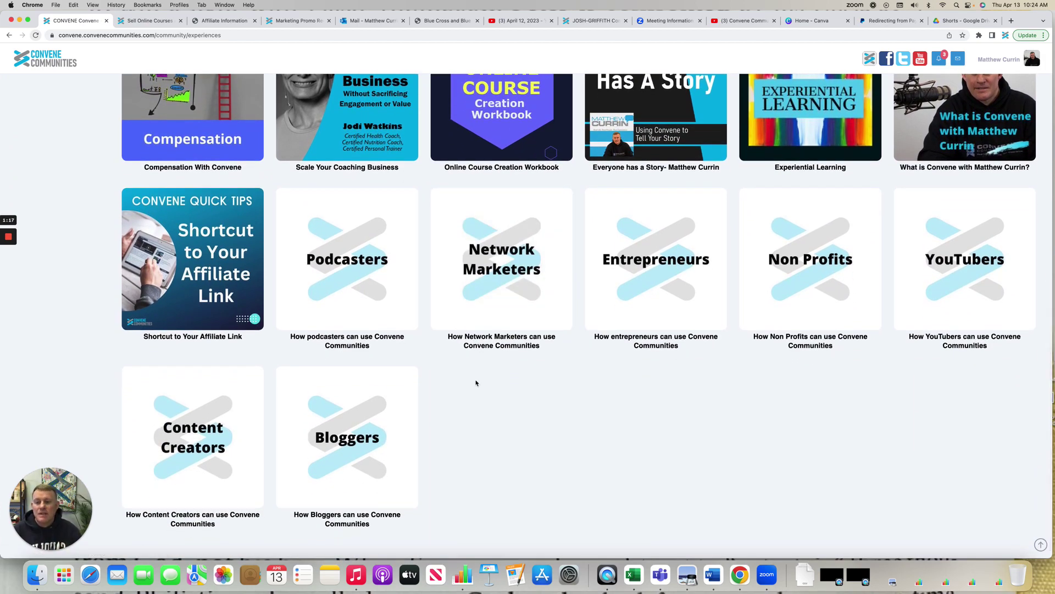
pyautogui.scroll(5, 792, 506)
pyautogui.scroll(2, 794, 509)
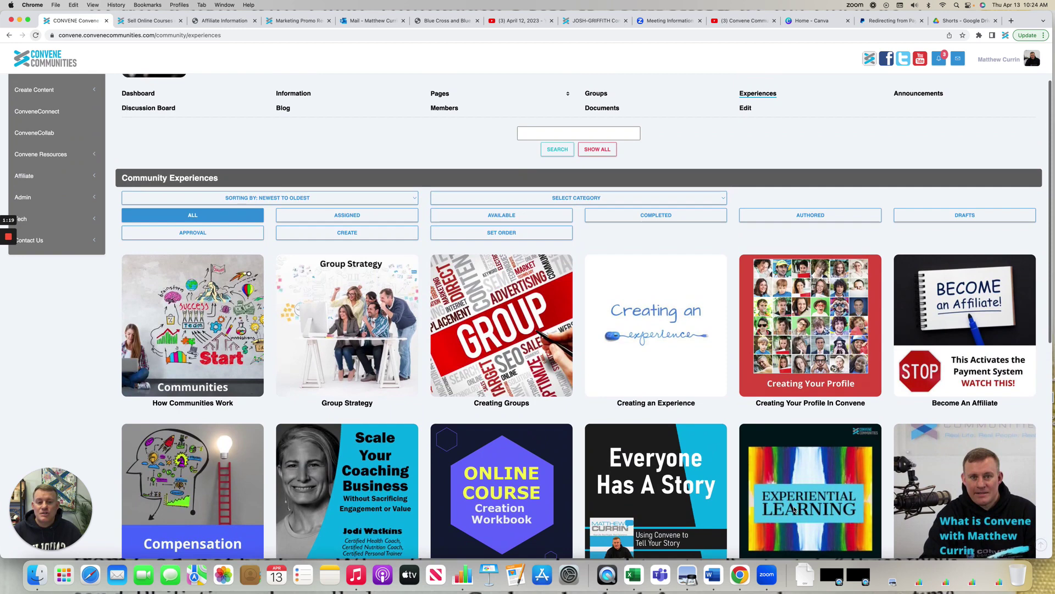
pyautogui.scroll(2, 539, 404)
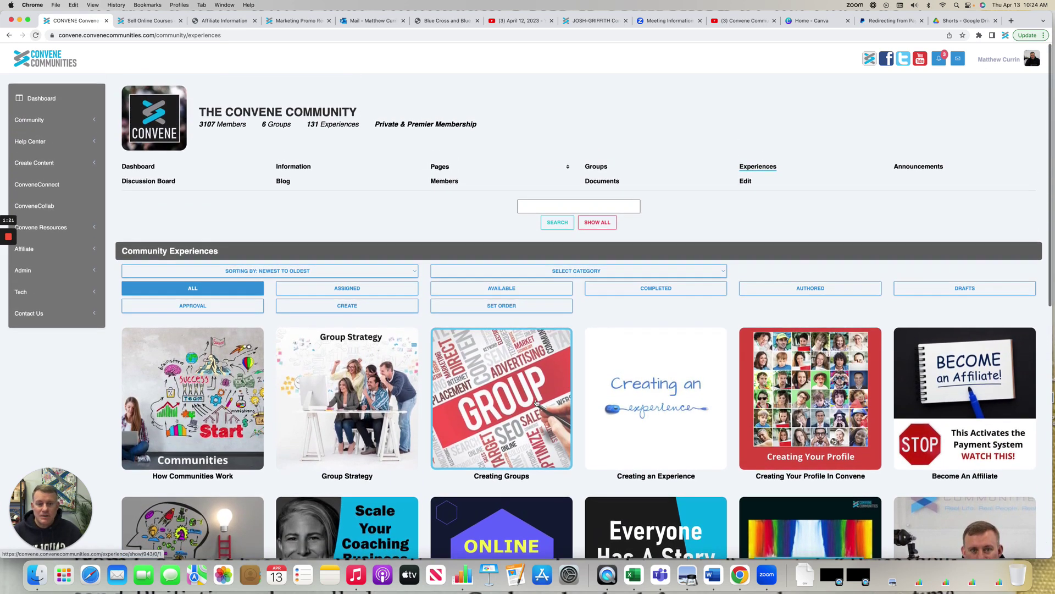
# Navigate through Groups to the CPP group and open its Experiences page.
pyautogui.click(599, 167)
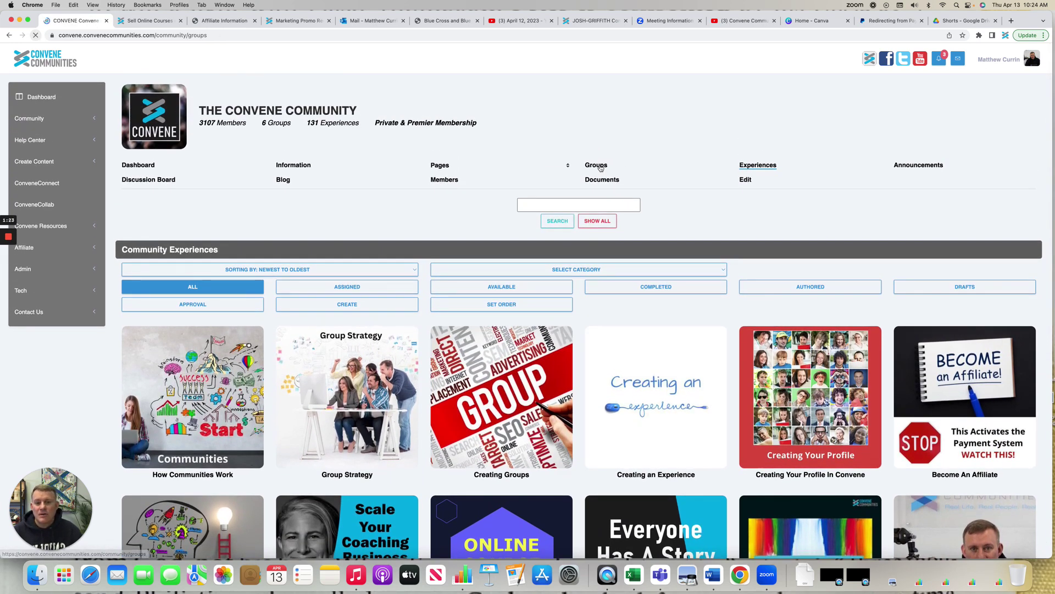
pyautogui.click(528, 363)
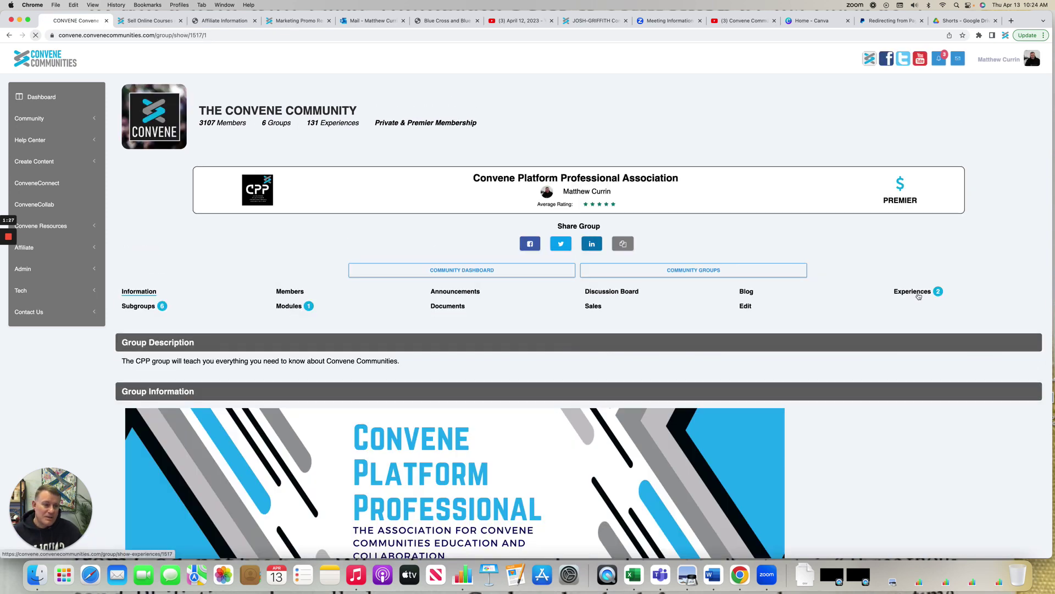
pyautogui.click(912, 291)
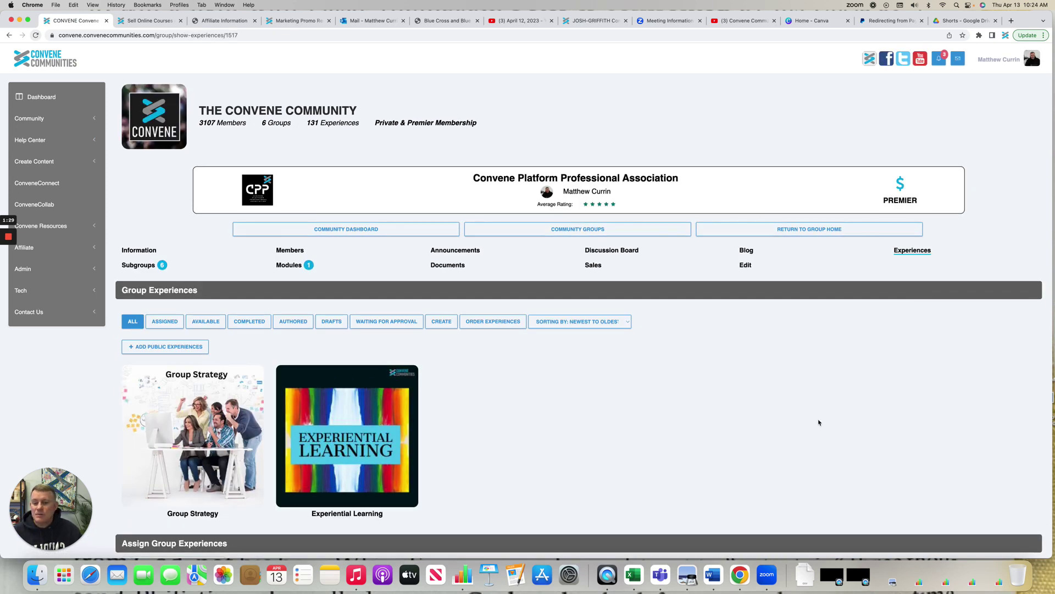
pyautogui.scroll(-3, 818, 423)
pyautogui.scroll(-3, 819, 422)
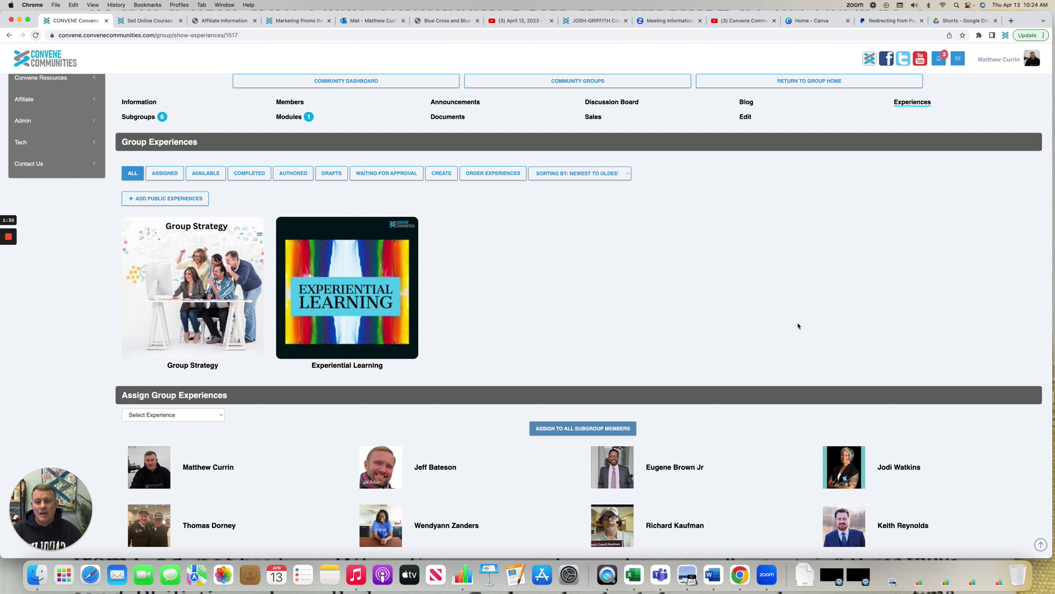
# Add Compensation With Convene, Scale Your Coaching Business and Shortcut to Your Affiliate Link as public experiences.
pyautogui.click(168, 199)
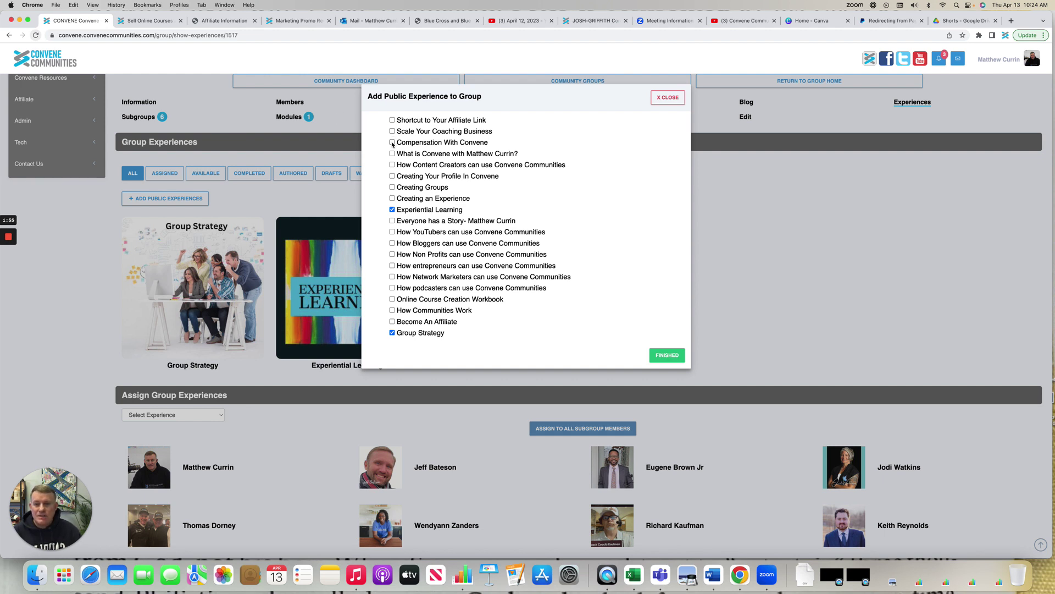
pyautogui.click(392, 142)
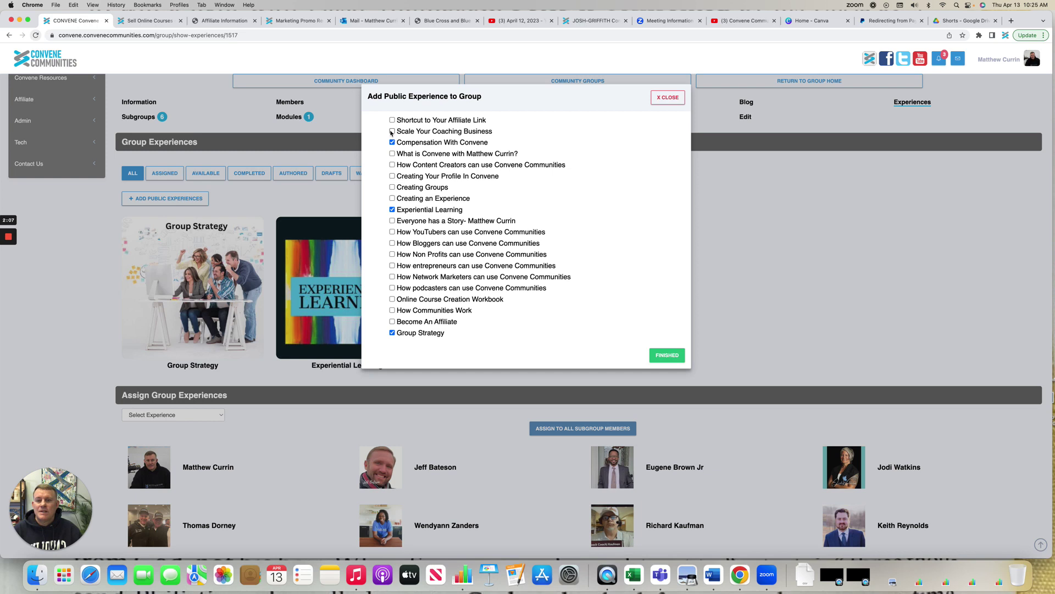
pyautogui.click(391, 131)
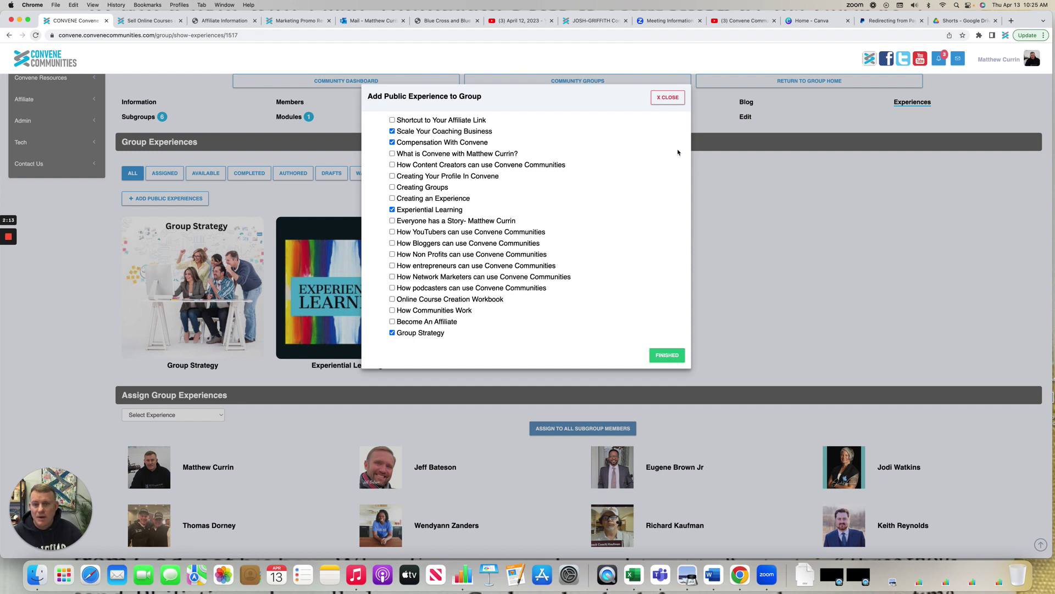
pyautogui.click(393, 119)
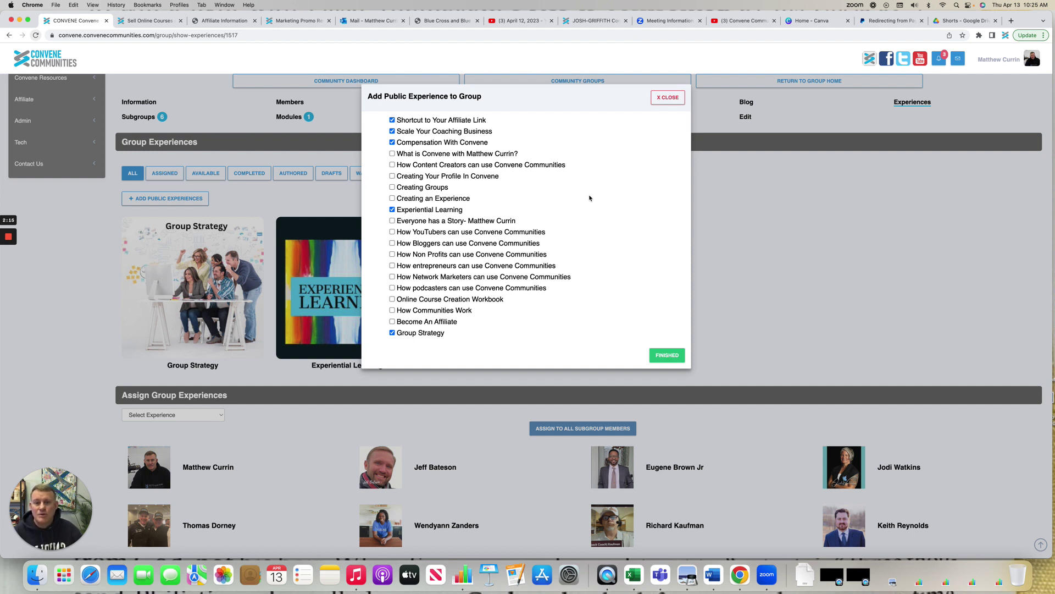
pyautogui.click(668, 356)
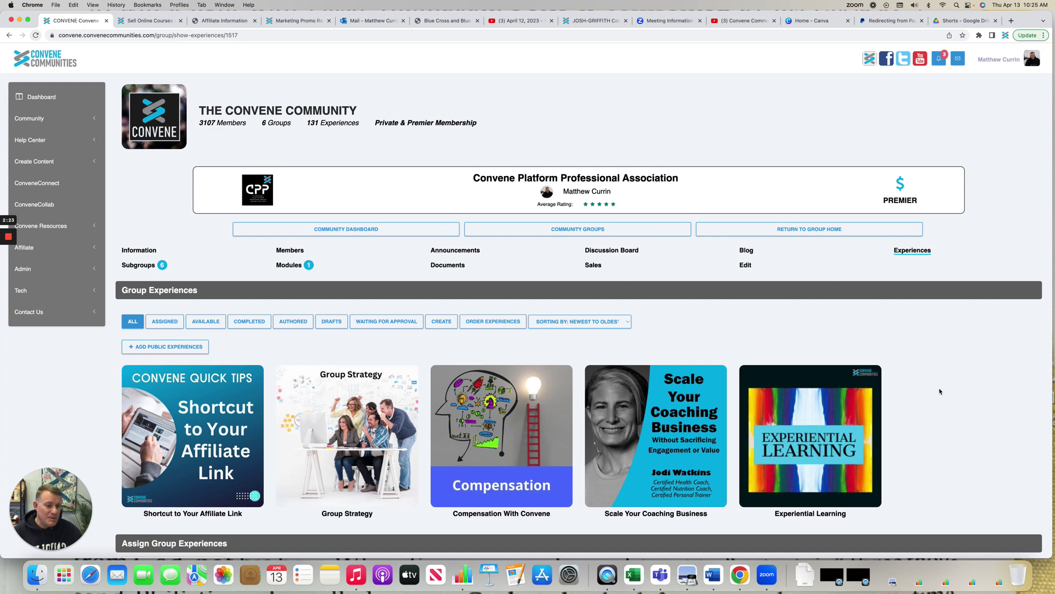
pyautogui.scroll(-2, 939, 391)
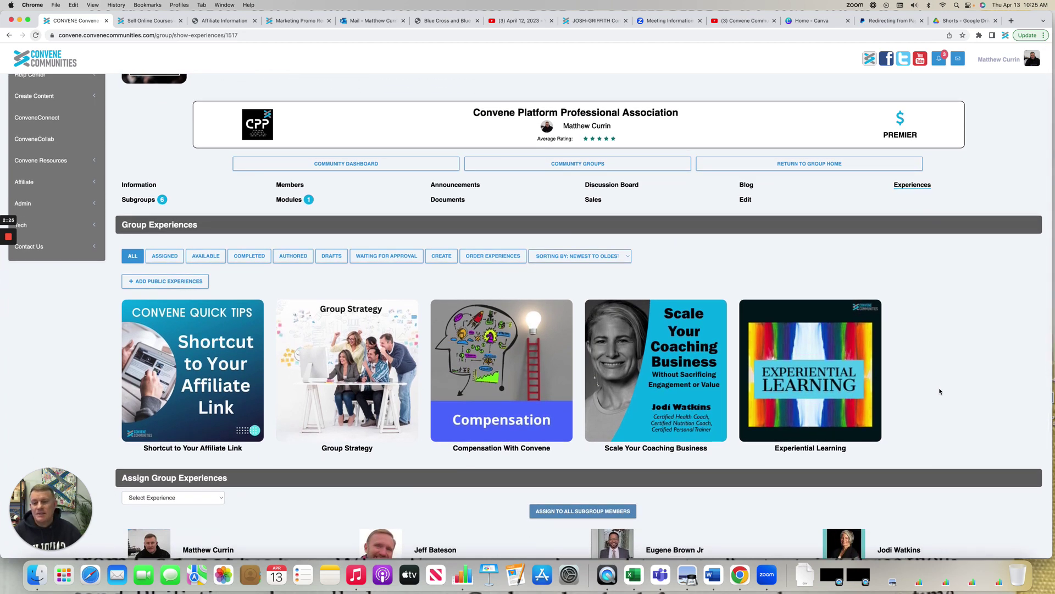
pyautogui.scroll(-2, 940, 391)
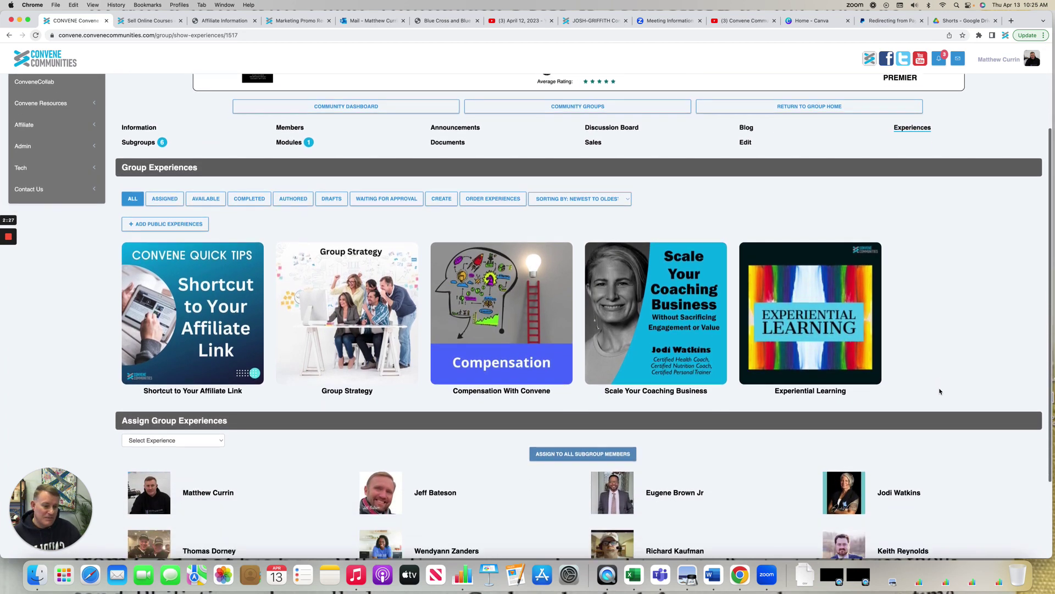
pyautogui.scroll(-3, 940, 391)
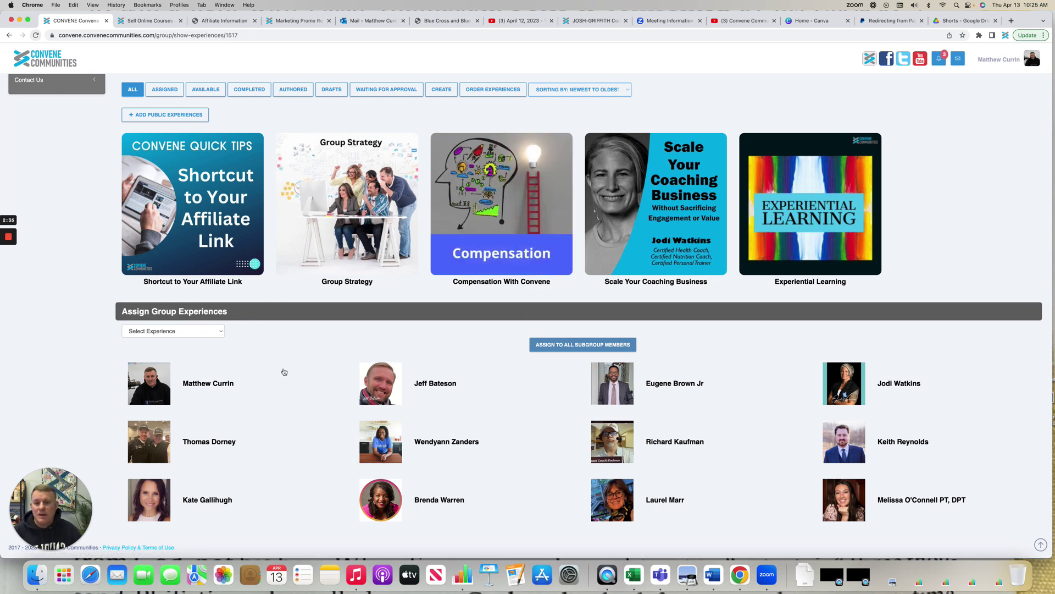
# Choose Compensation With Convene in the Assign Group Experiences dropdown.
pyautogui.click(221, 332)
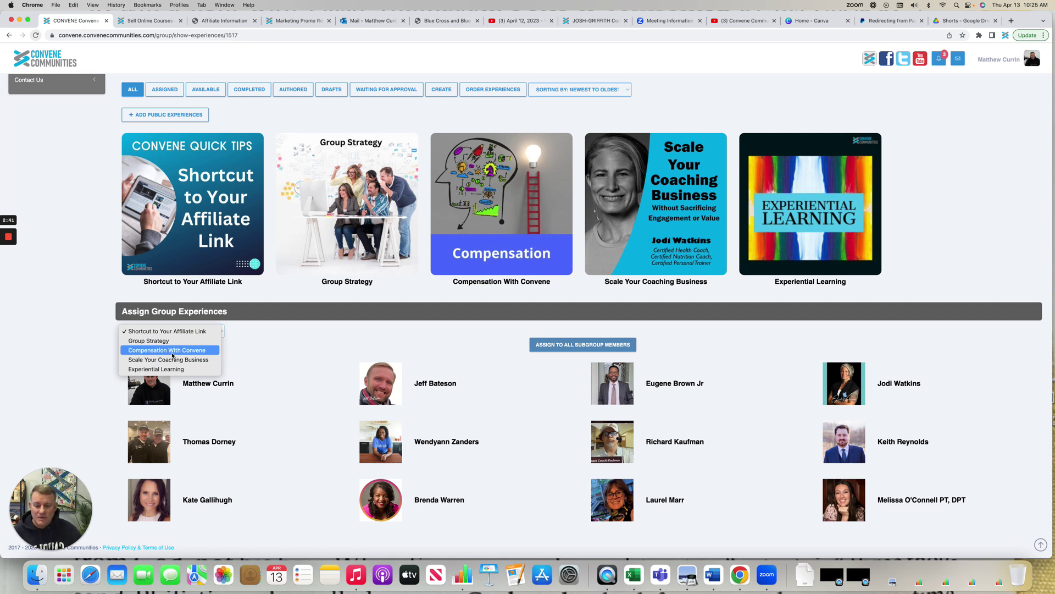
pyautogui.click(172, 355)
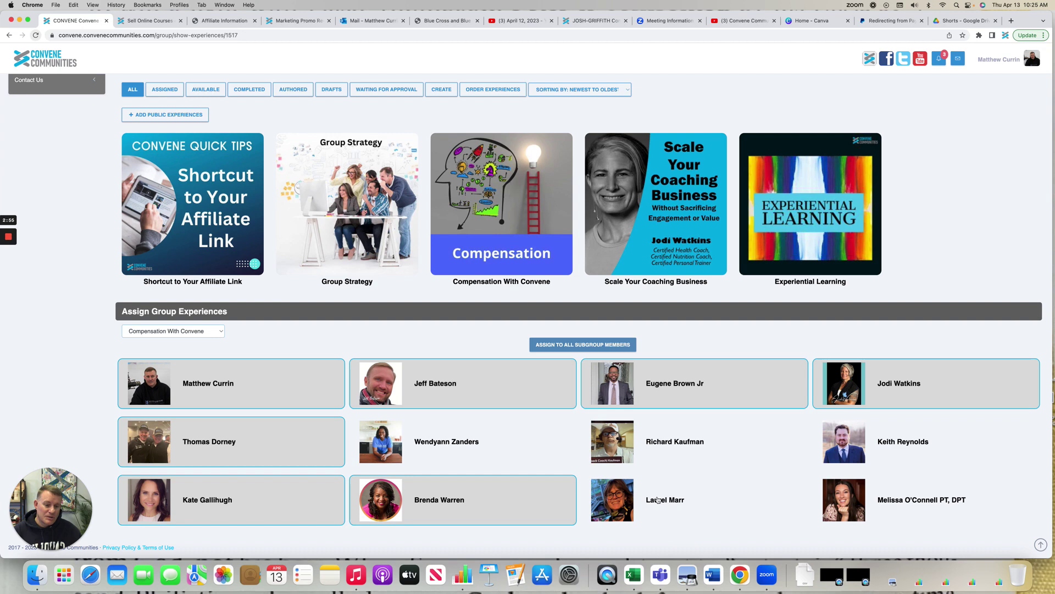
# Confirm Compensation With Convene for the unassigned bottom-row member, then decline assigning it to everyone.
pyautogui.click(658, 499)
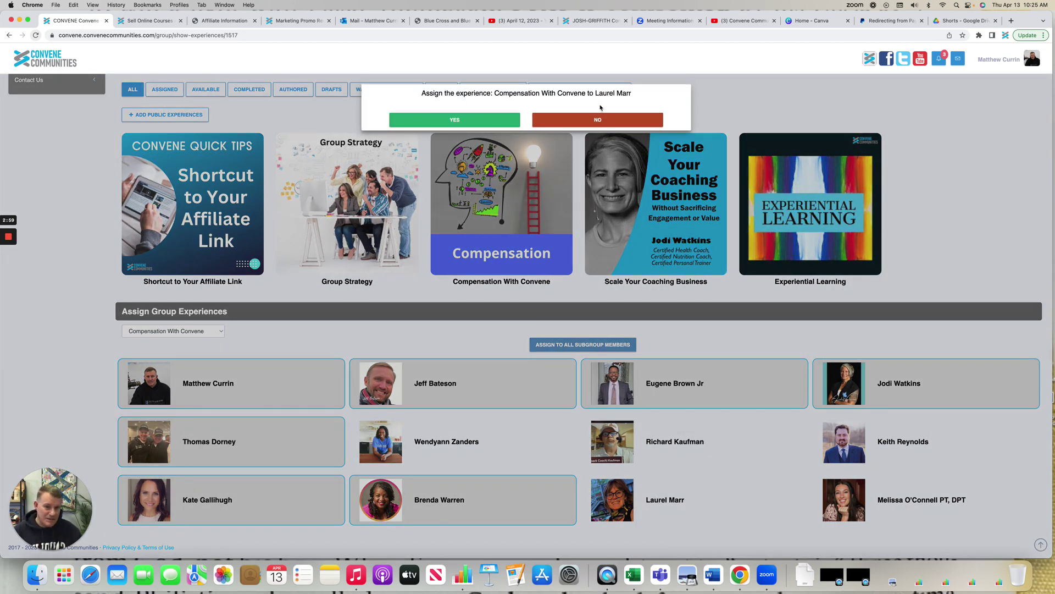
pyautogui.click(459, 120)
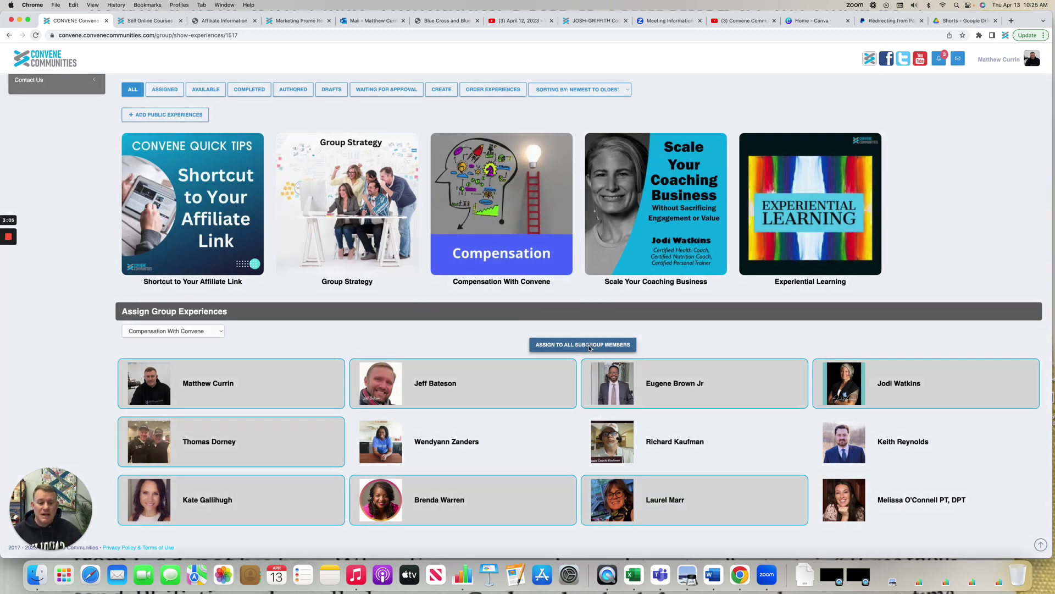
pyautogui.click(589, 346)
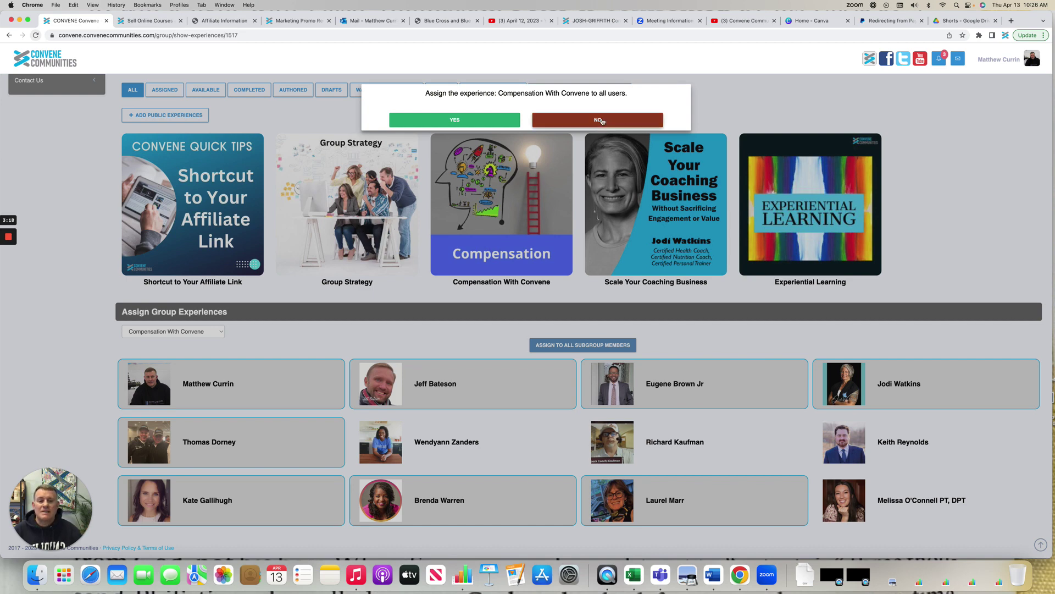
pyautogui.click(601, 122)
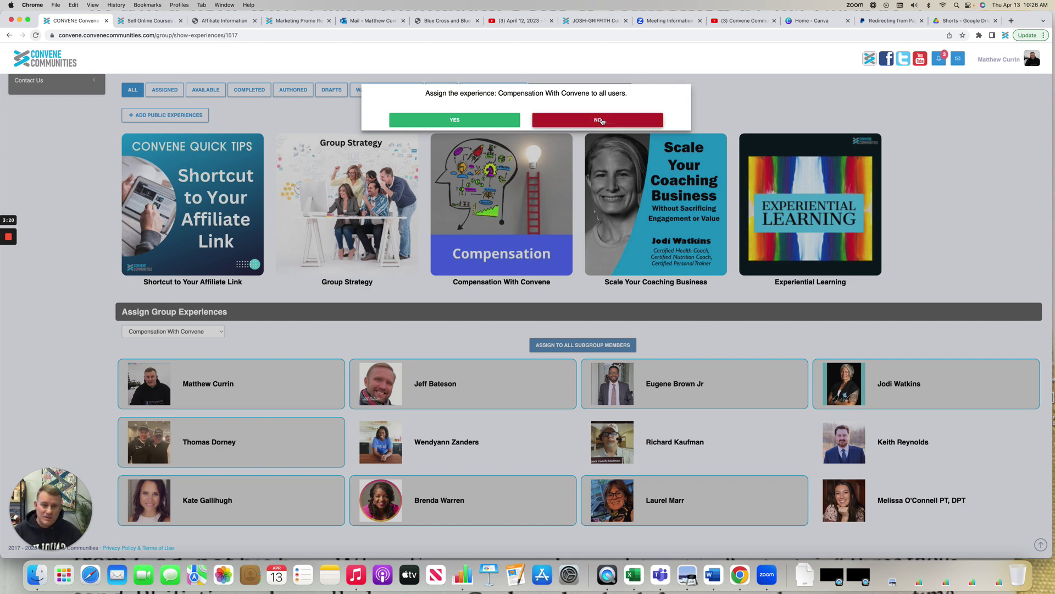
pyautogui.scroll(1, 185, 209)
pyautogui.scroll(1, 184, 209)
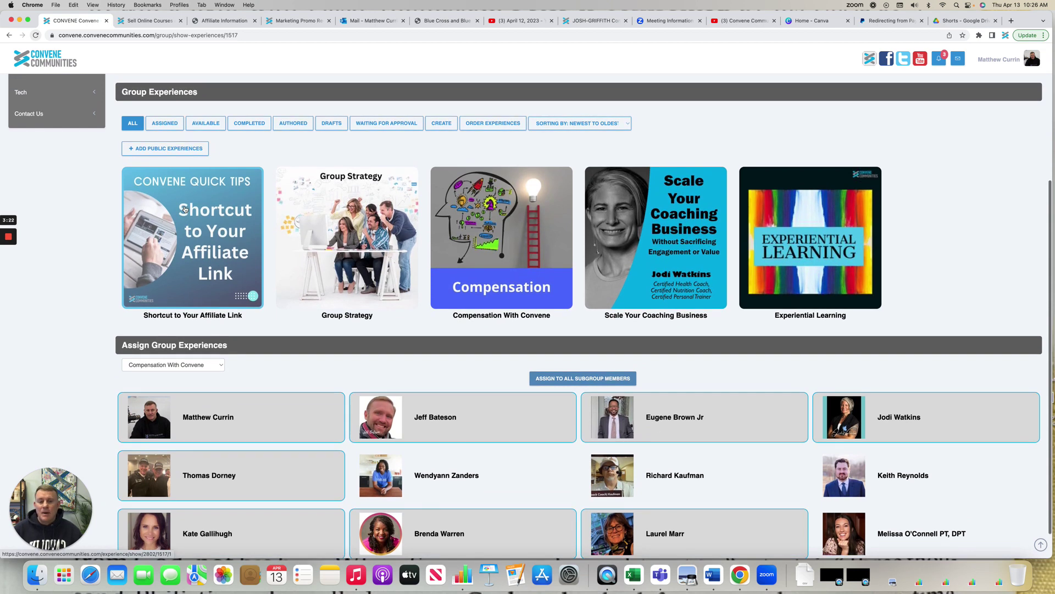